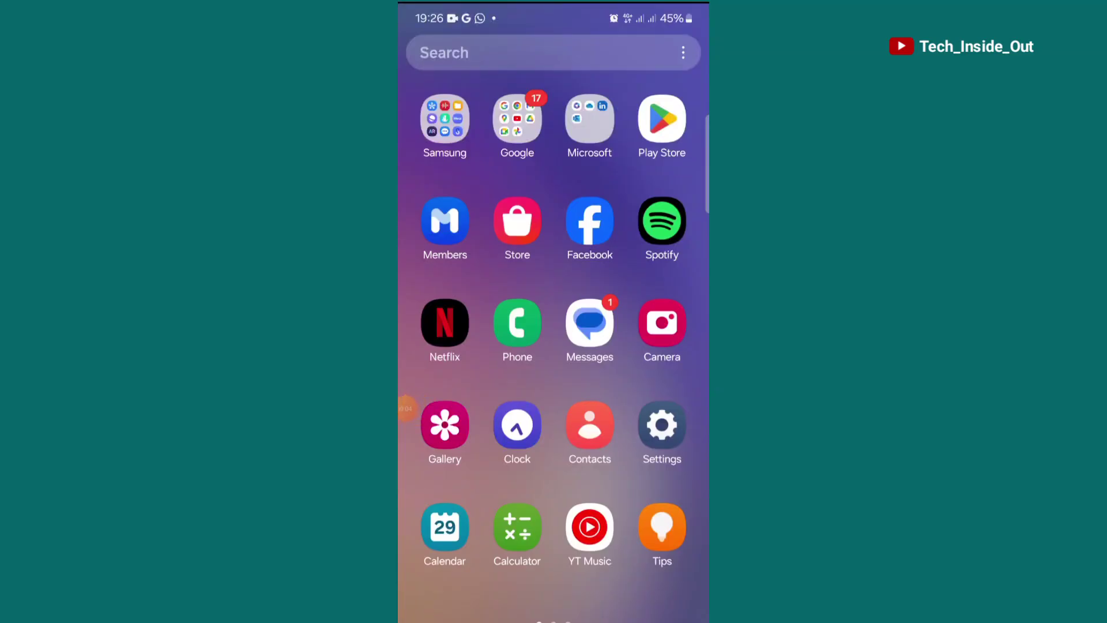
Find V380 Pro in the Play Store through the recent 'v380pro' search and launch it
{"action": "left_click", "coordinate": [661, 118]}
{"action": "left_click", "coordinate": [657, 604]}
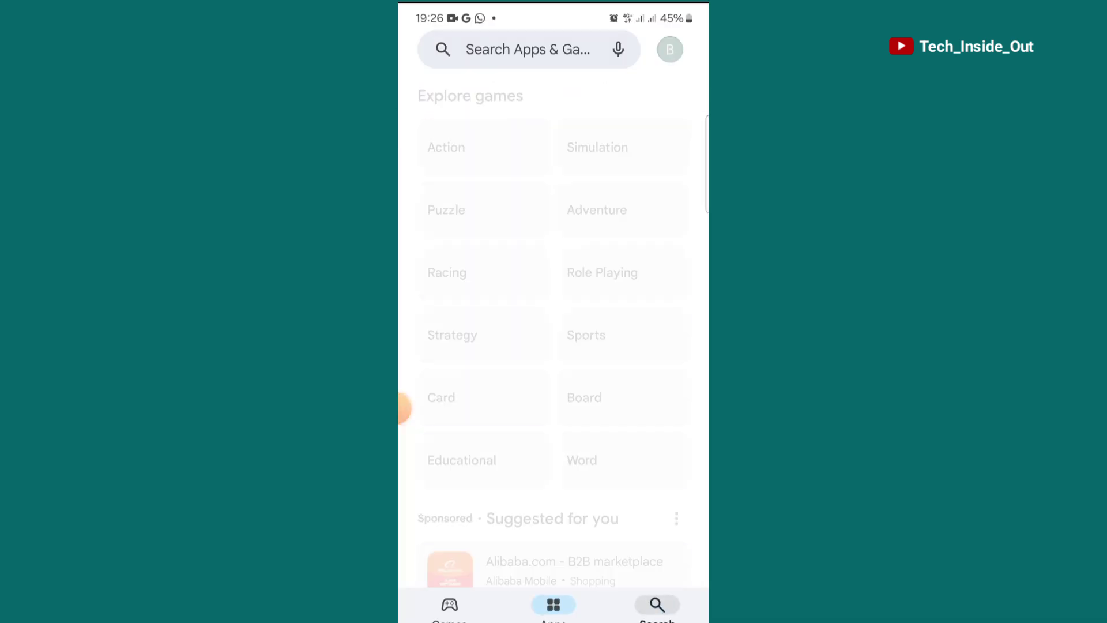
{"action": "left_click", "coordinate": [527, 49]}
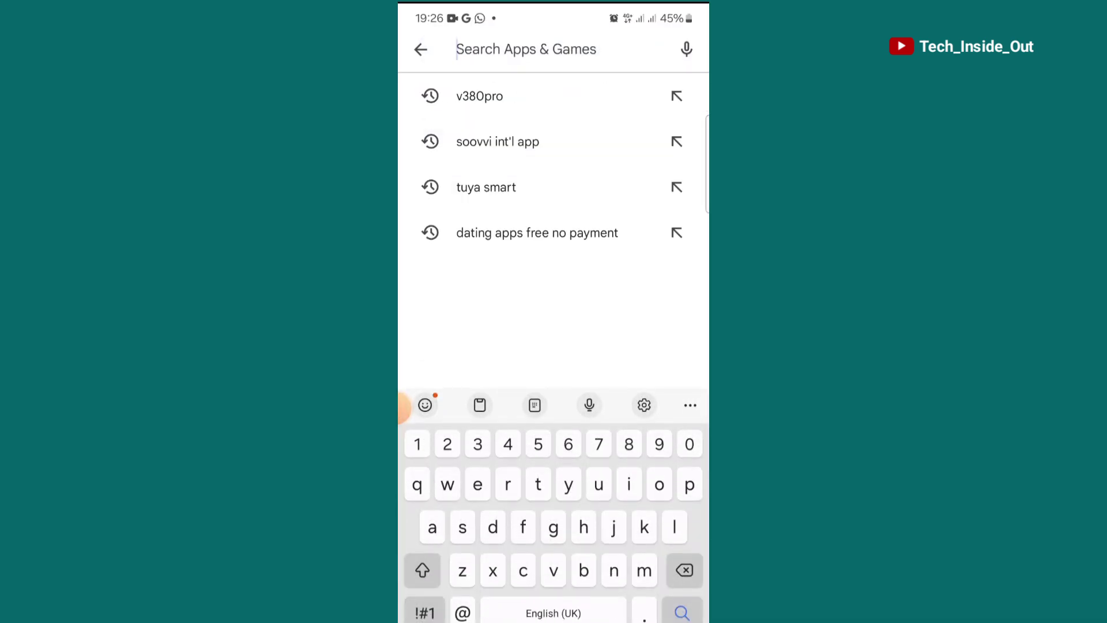
{"action": "left_click", "coordinate": [479, 96]}
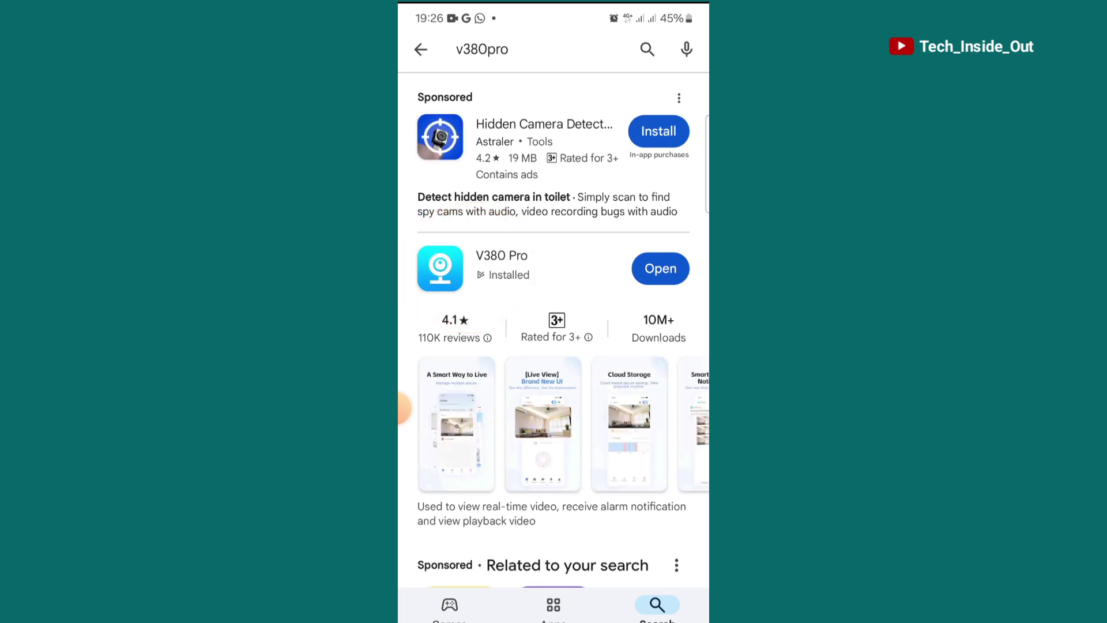
{"action": "left_click", "coordinate": [660, 268]}
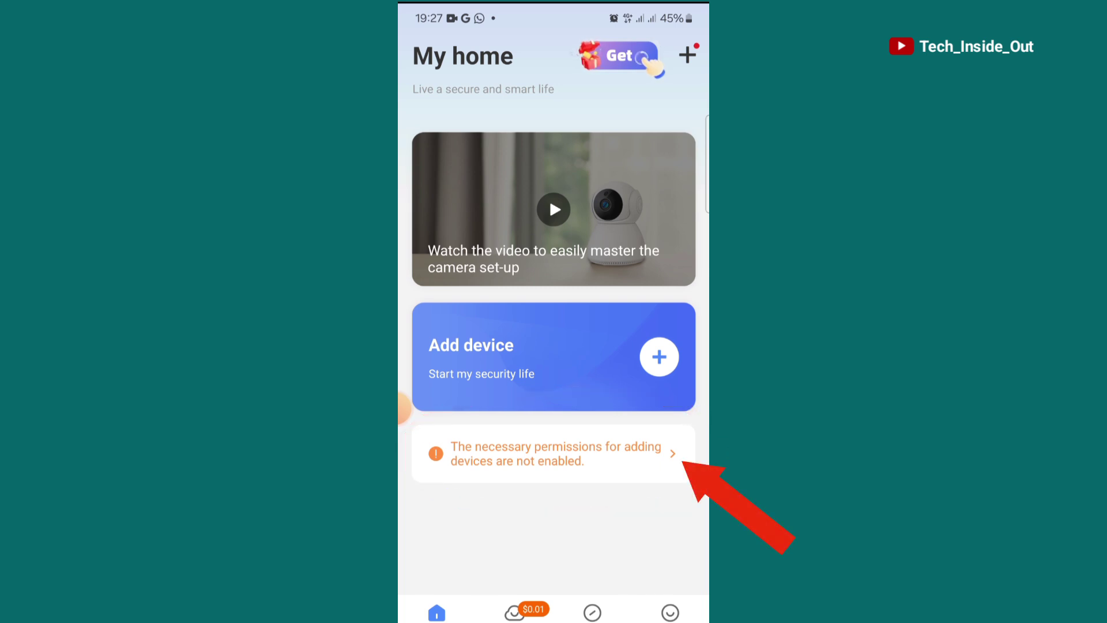
Show the missing-permissions list and grant V380 Pro Wi-Fi access
{"action": "left_click", "coordinate": [672, 453]}
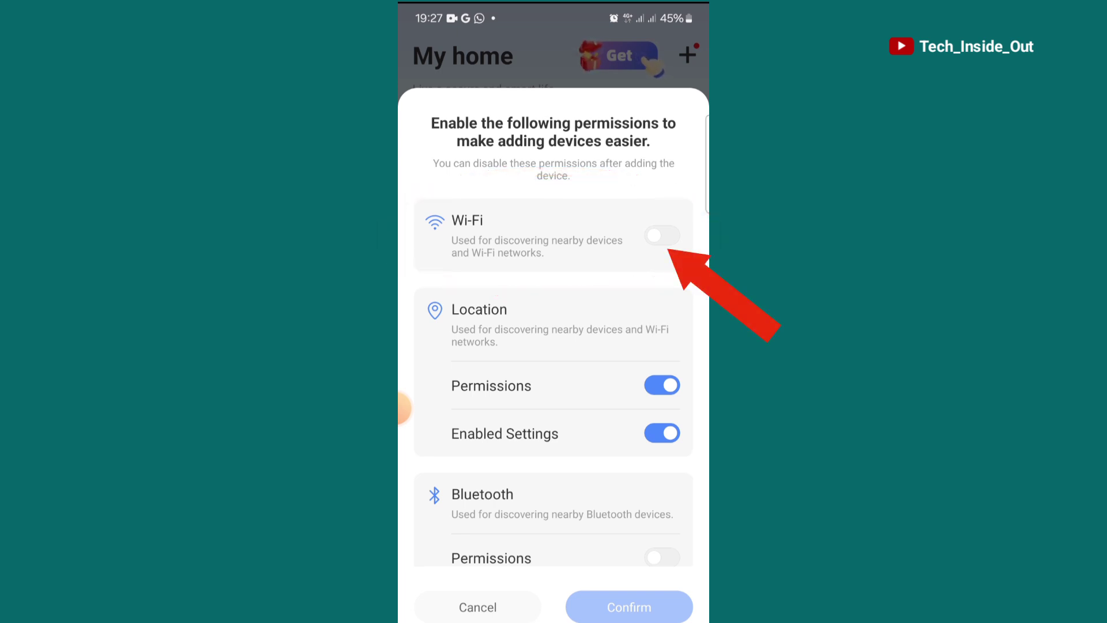
{"action": "left_click", "coordinate": [662, 236]}
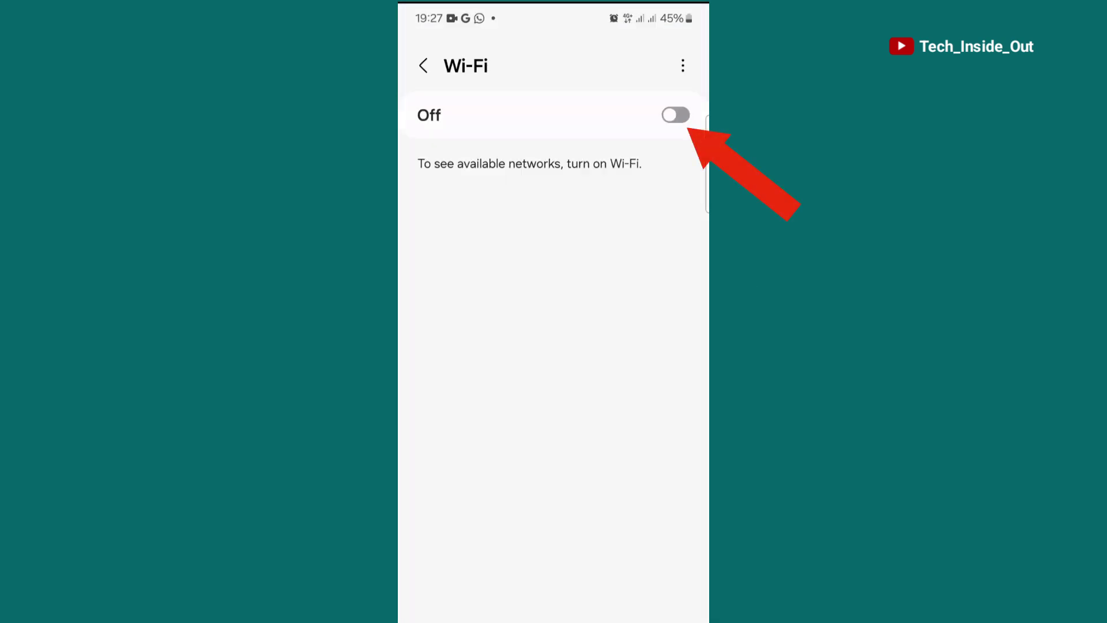
Turn Wi-Fi on so the phone joins ZTE_754FAA_2.4G, then return to V380 Pro's permissions list
{"action": "left_click", "coordinate": [675, 114]}
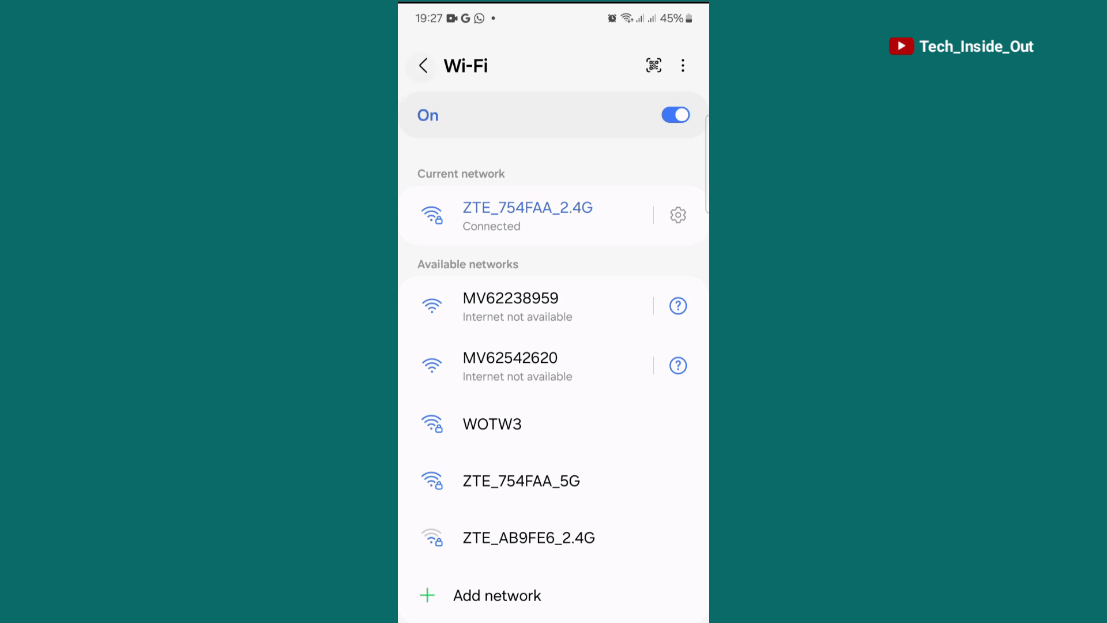
{"action": "left_click", "coordinate": [424, 65]}
{"action": "left_click", "coordinate": [424, 65]}
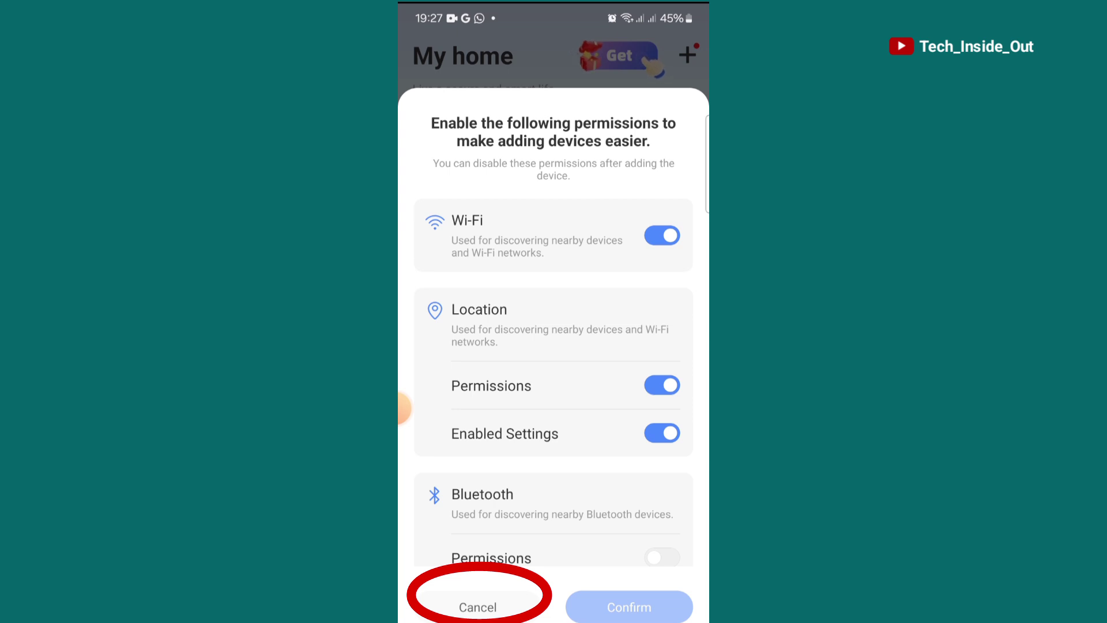
Cancel the permissions sheet, scan for new cameras, and pick the first discovered one
{"action": "left_click", "coordinate": [477, 606]}
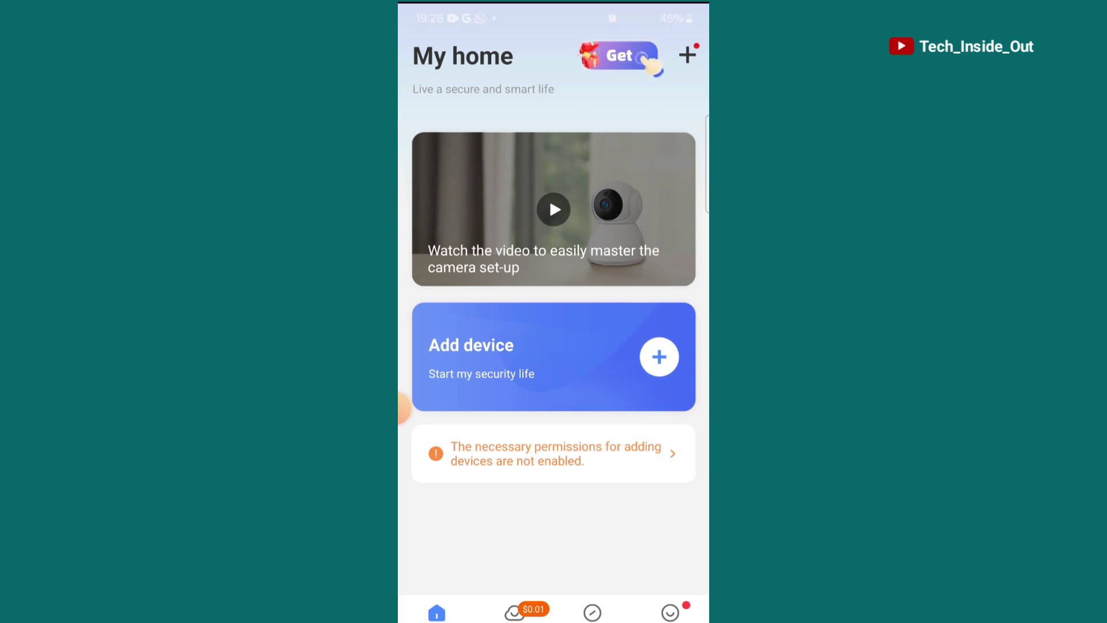
{"action": "left_click", "coordinate": [659, 356]}
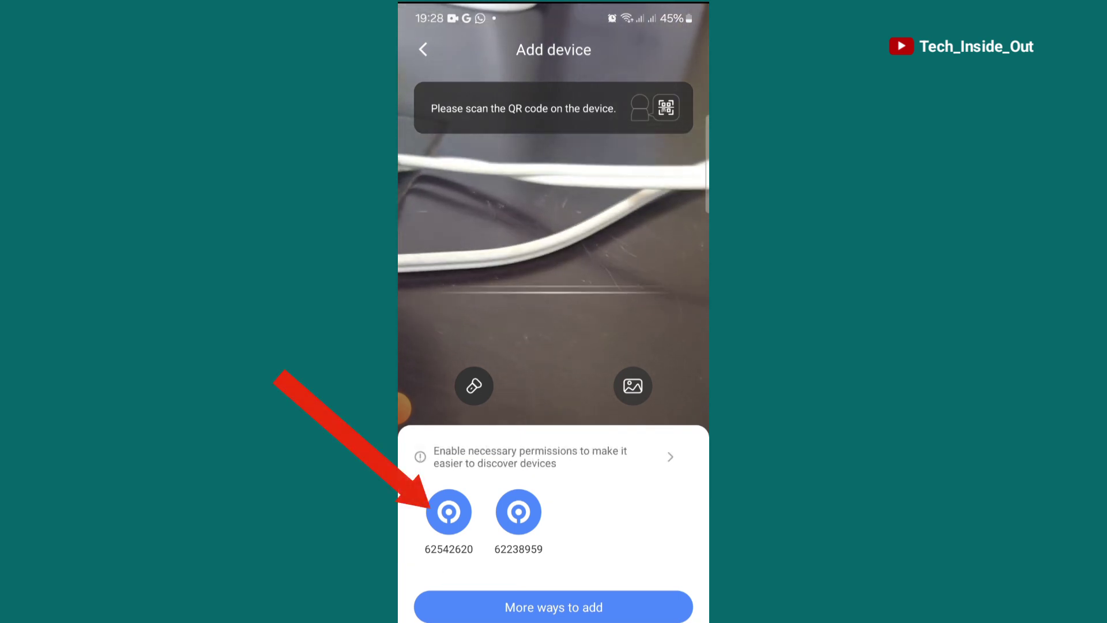
{"action": "left_click", "coordinate": [448, 512]}
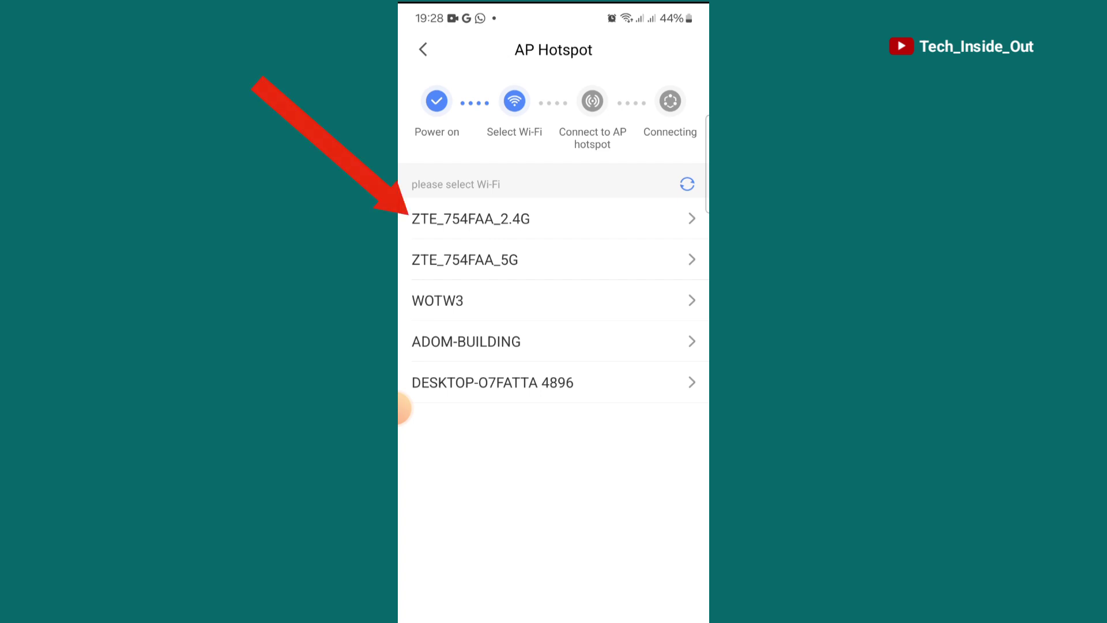
Give the first camera ZTE_754FAA_2.4G and its password, then proceed to joining its hotspot
{"action": "left_click", "coordinate": [470, 219]}
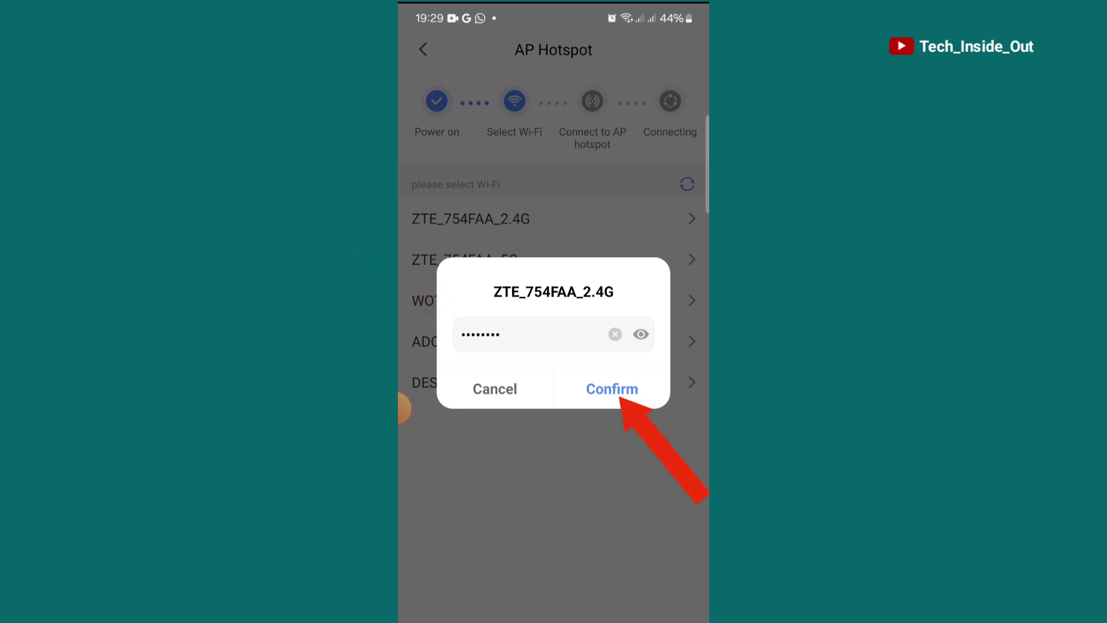
{"action": "left_click", "coordinate": [611, 388]}
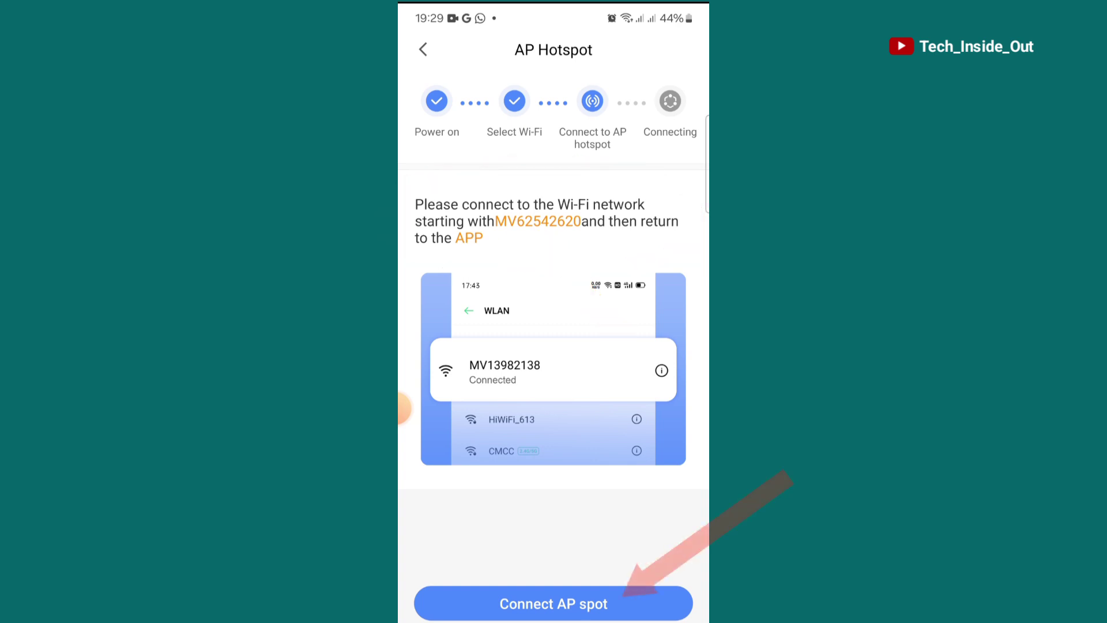
{"action": "left_click", "coordinate": [553, 603]}
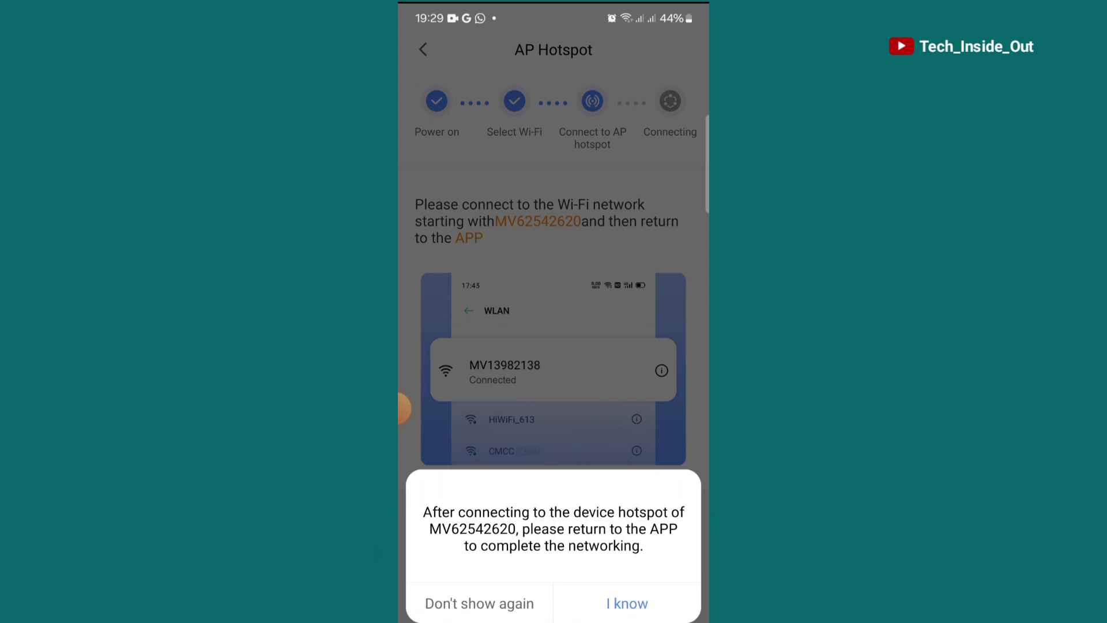
{"action": "left_click", "coordinate": [627, 603]}
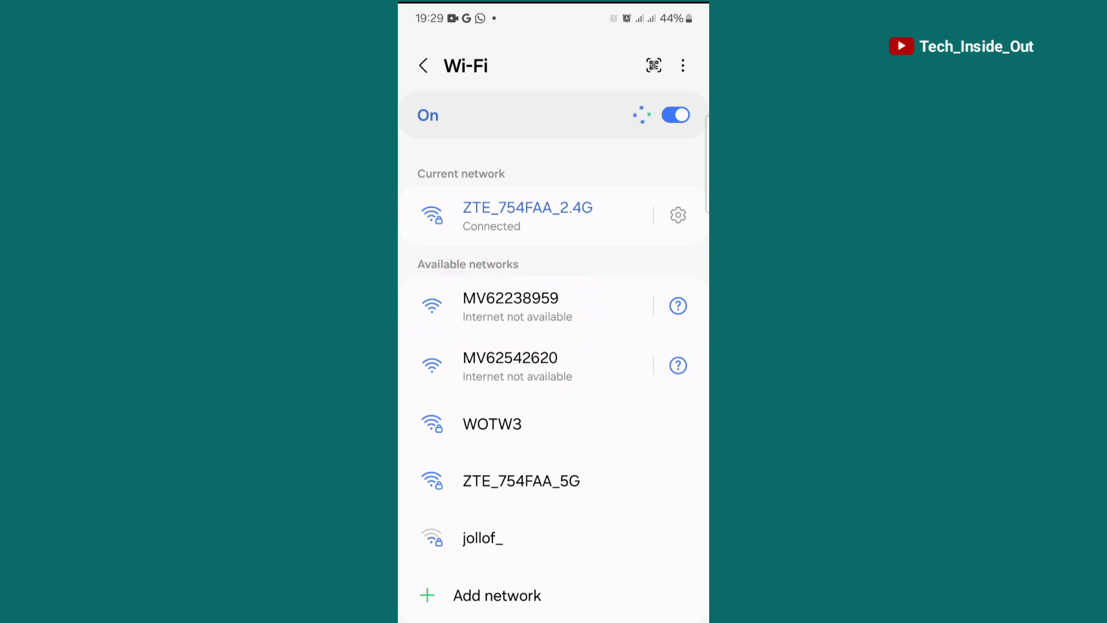
Join the camera's hotspot once without internet, then go back to main Settings
{"action": "left_click", "coordinate": [510, 305]}
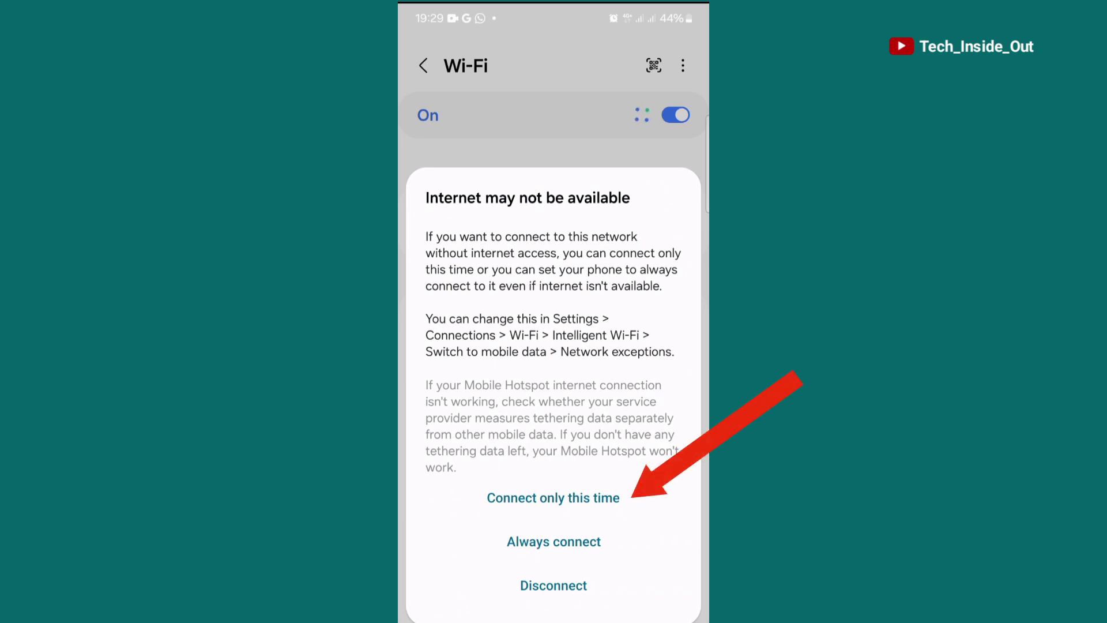
{"action": "left_click", "coordinate": [553, 497]}
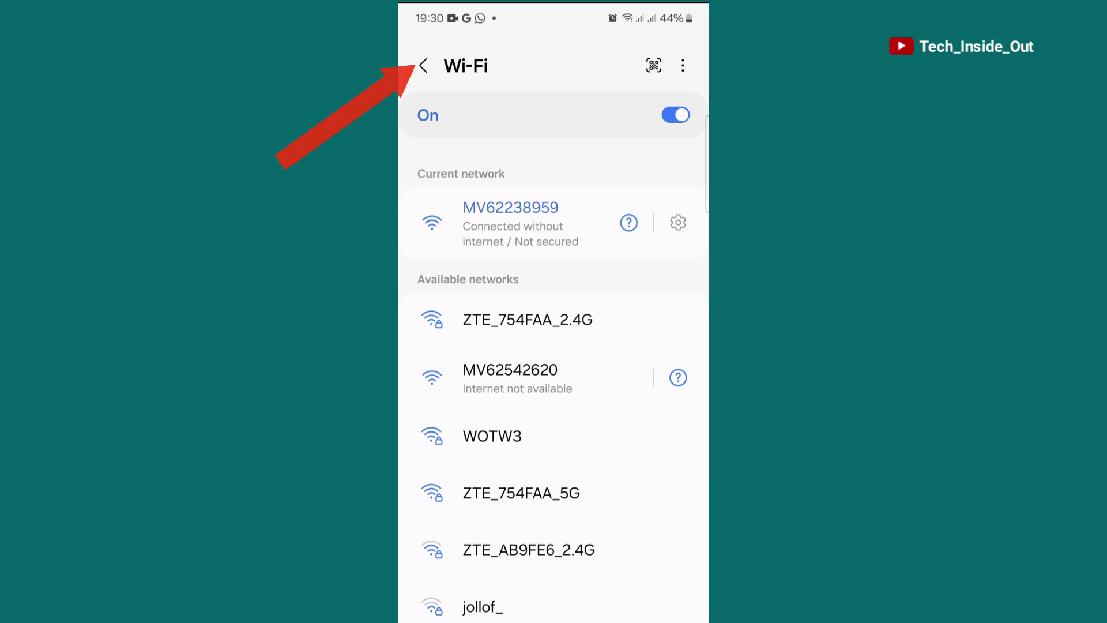
{"action": "left_click", "coordinate": [423, 65]}
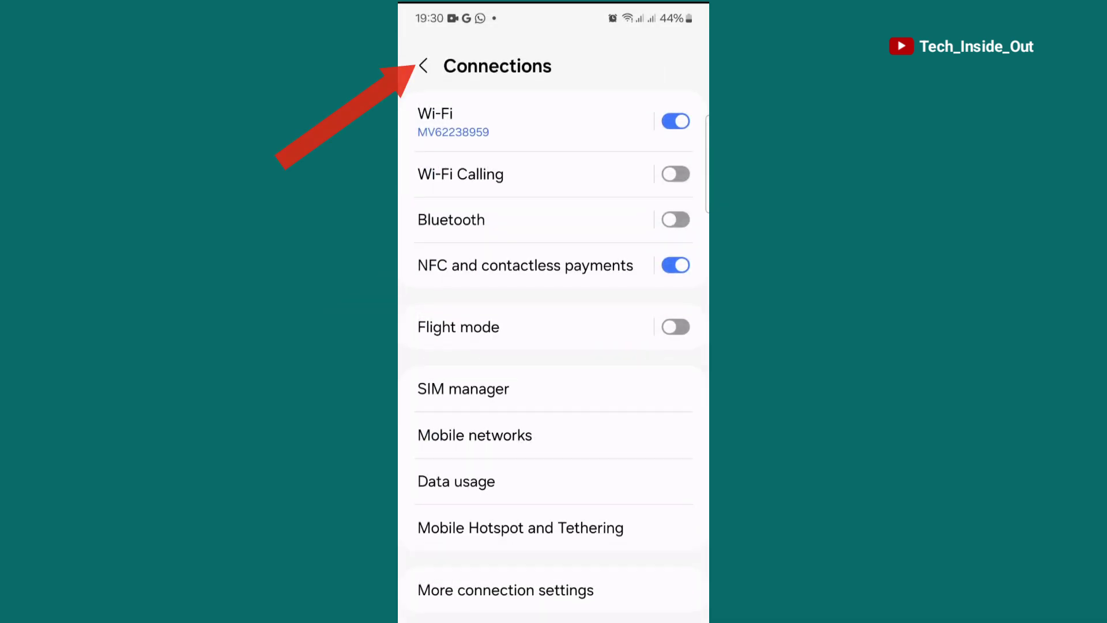
{"action": "left_click", "coordinate": [423, 65]}
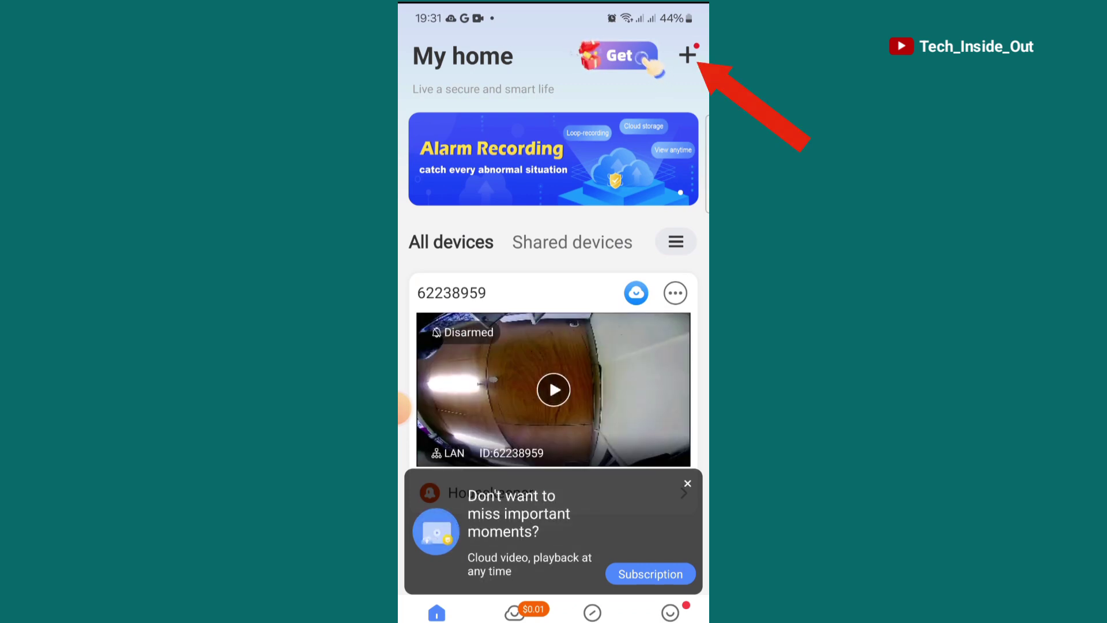
Start adding camera 62542620 on ZTE_754FAA_2.4G with its password, handing off to hotspot joining
{"action": "left_click", "coordinate": [687, 55]}
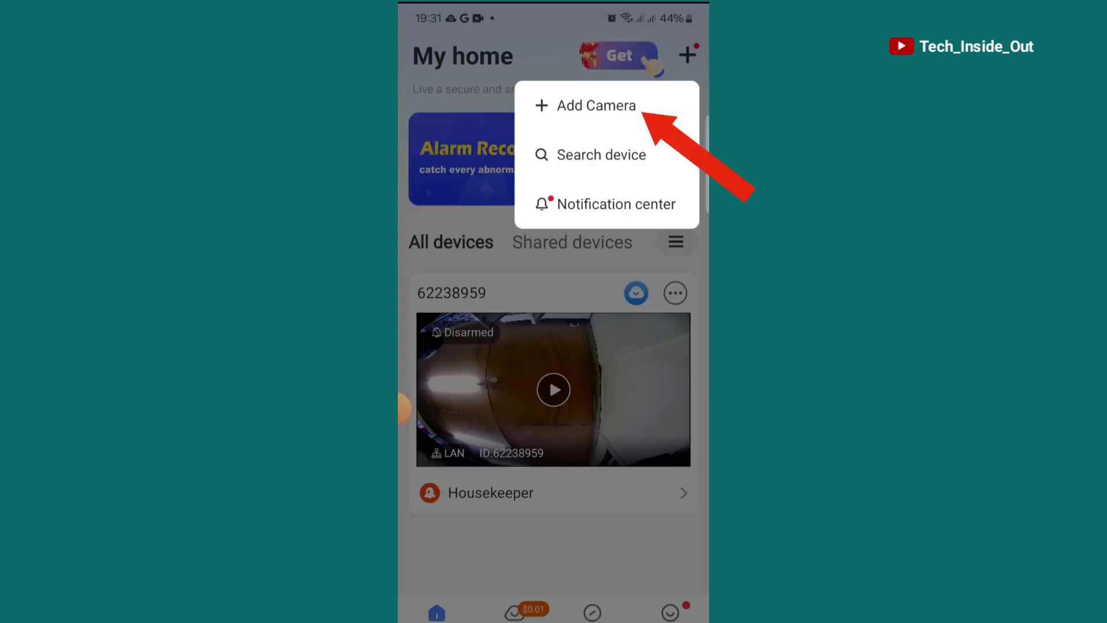
{"action": "key", "text": "Escape"}
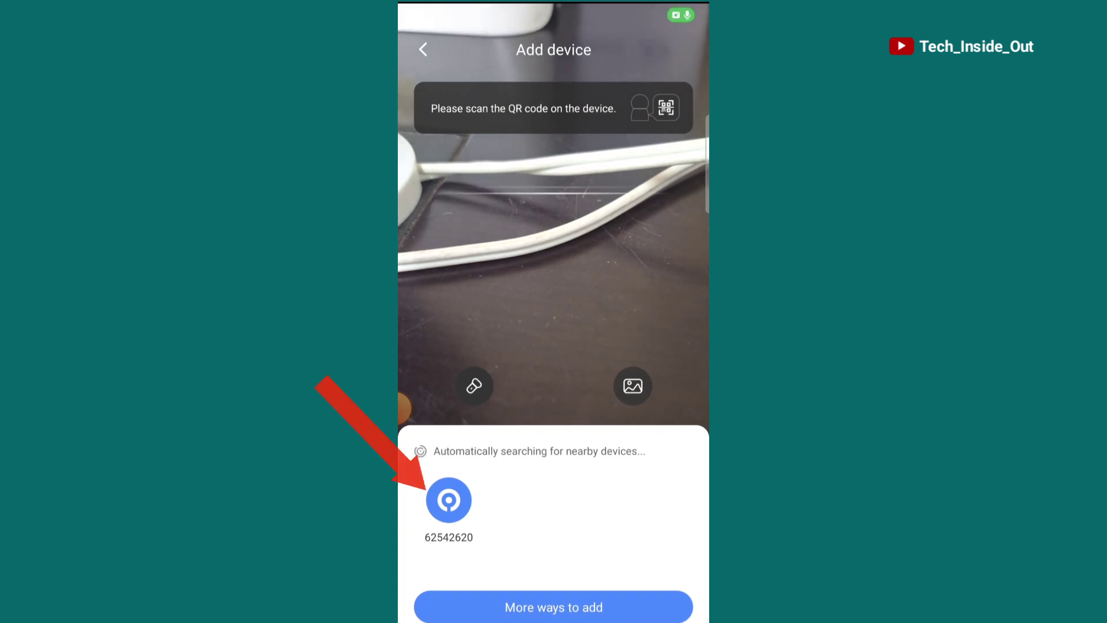
{"action": "left_click", "coordinate": [448, 499]}
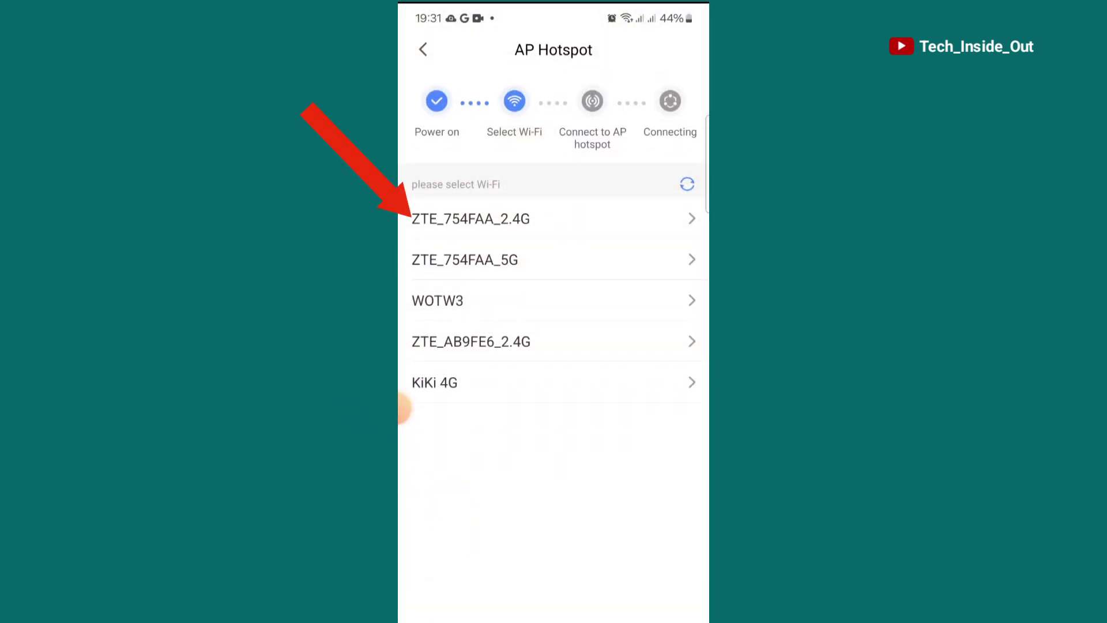
{"action": "left_click", "coordinate": [471, 219]}
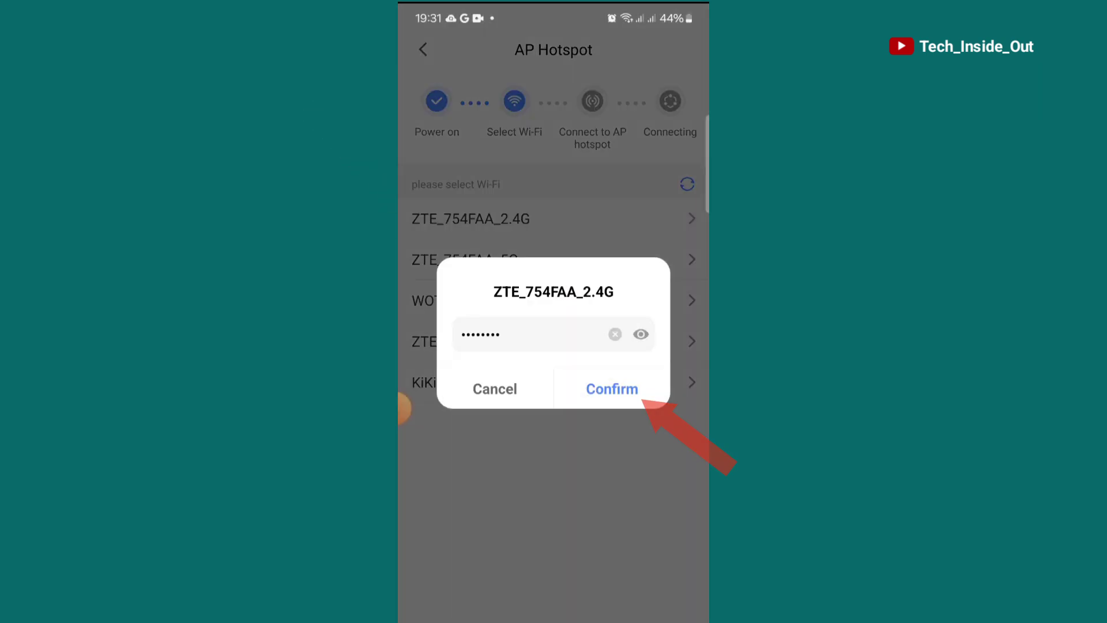
{"action": "left_click", "coordinate": [612, 388]}
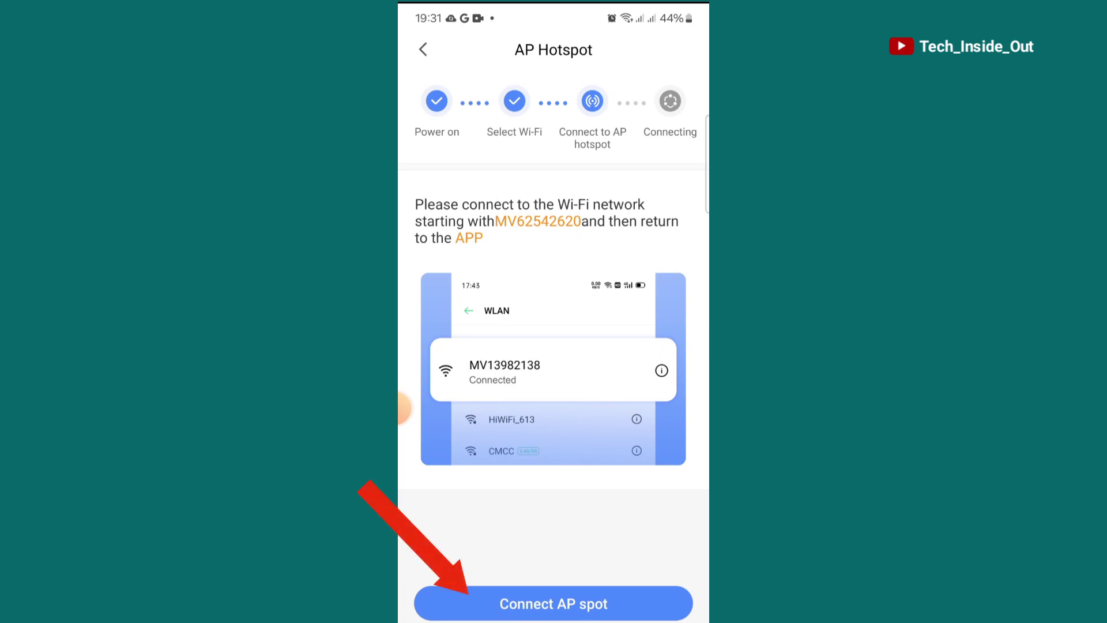
{"action": "left_click", "coordinate": [553, 603]}
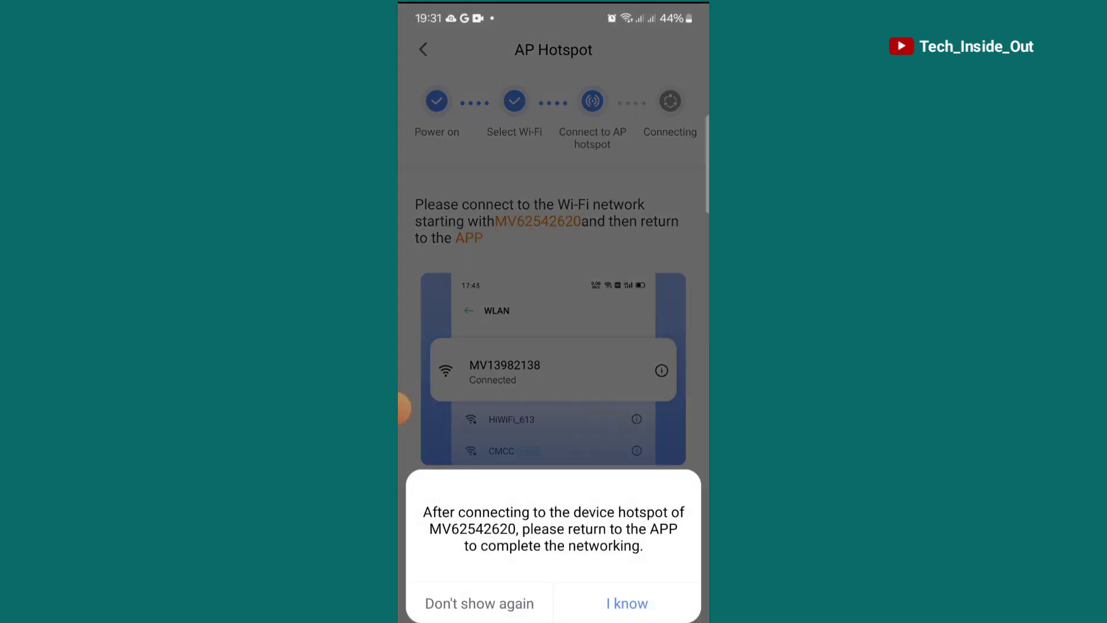
{"action": "left_click", "coordinate": [627, 603]}
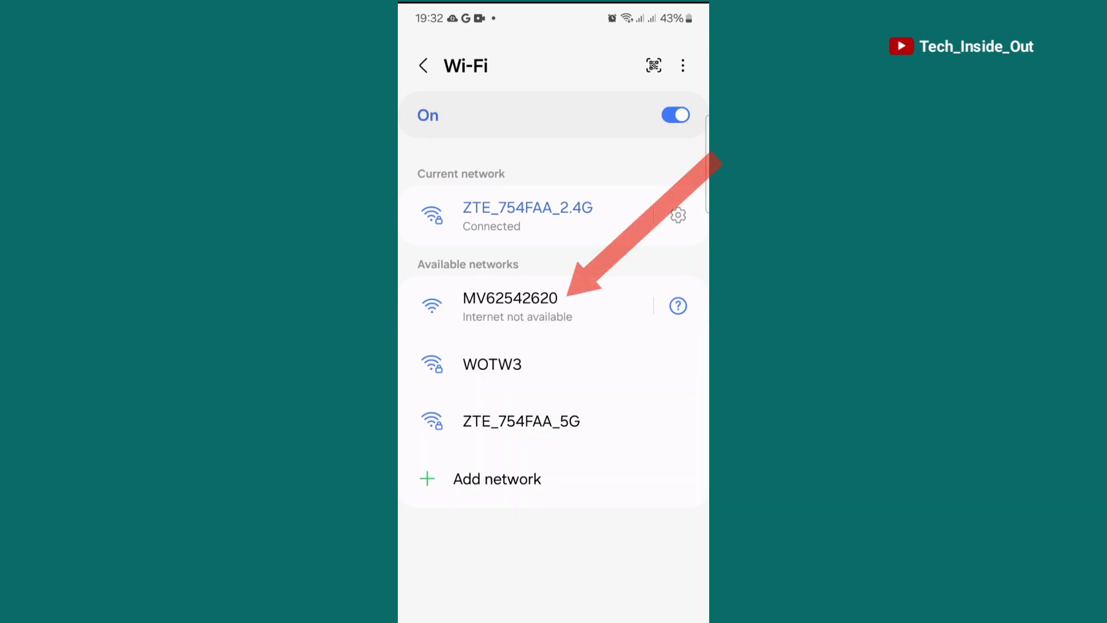
Connect once to hotspot MV62542620 without internet, then return to V380 Pro
{"action": "left_click", "coordinate": [510, 305]}
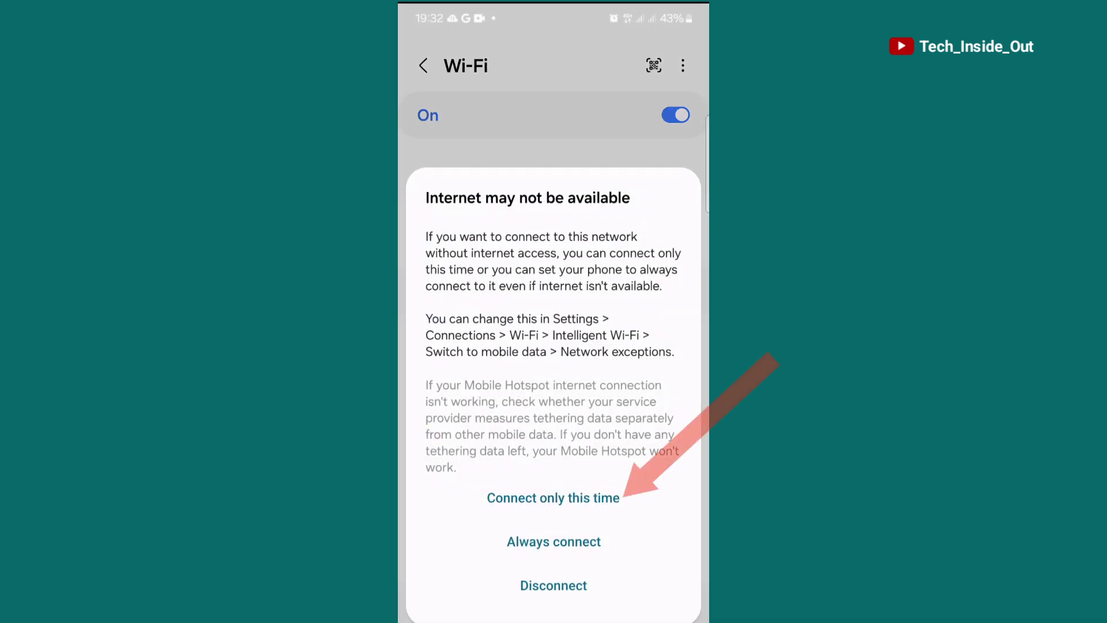
{"action": "left_click", "coordinate": [552, 497]}
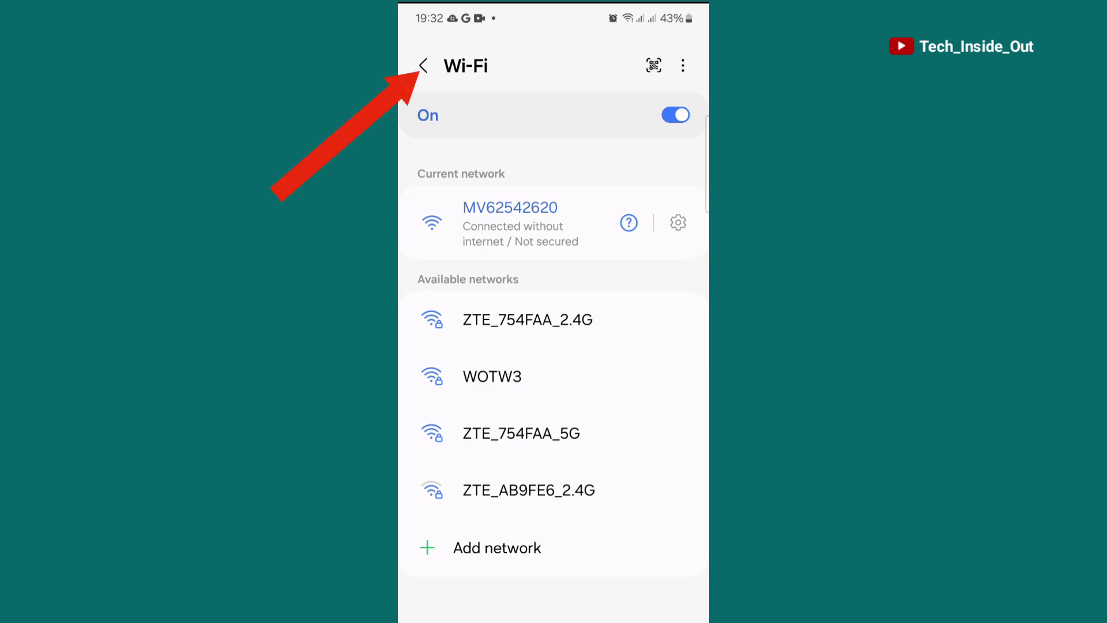
{"action": "left_click", "coordinate": [423, 65]}
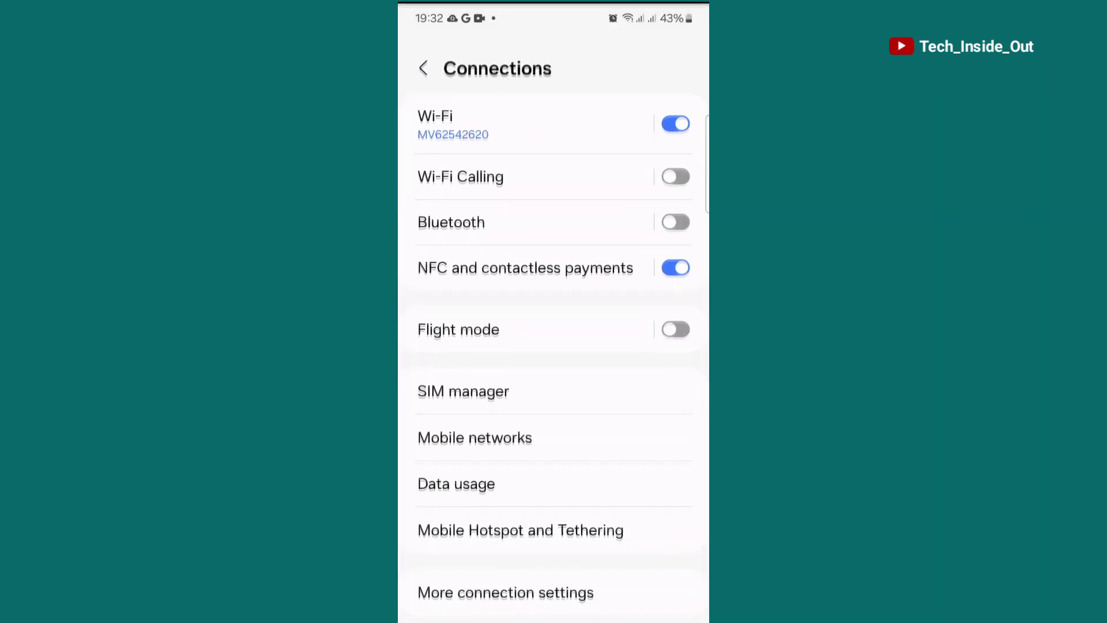
{"action": "left_click", "coordinate": [423, 65]}
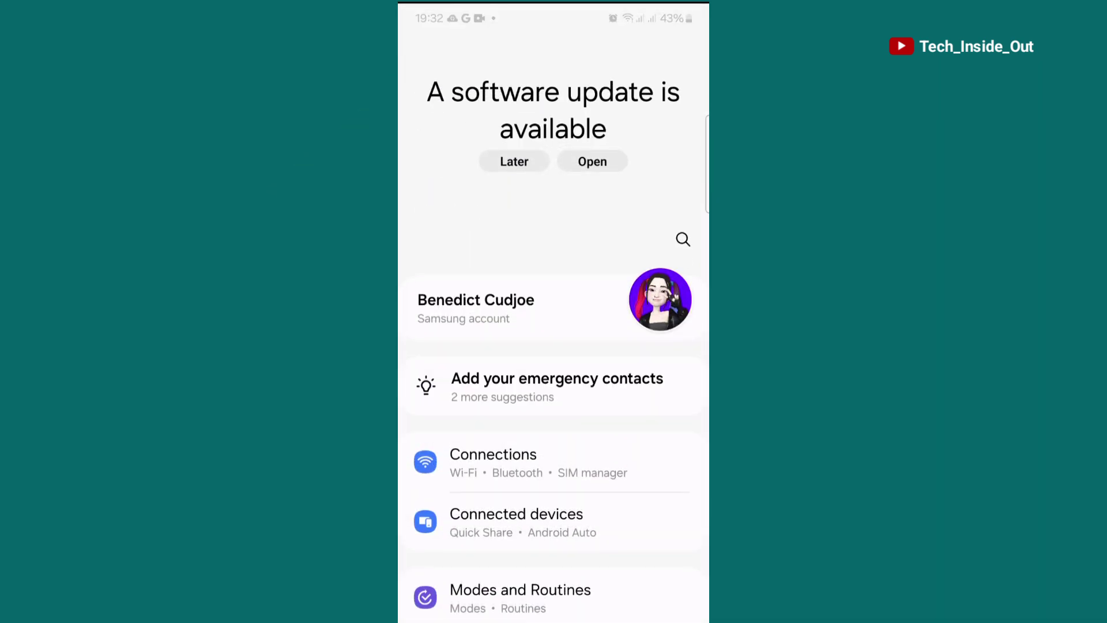
{"action": "left_click_drag", "start_coordinate": [399, 408], "coordinate": [410, 408]}
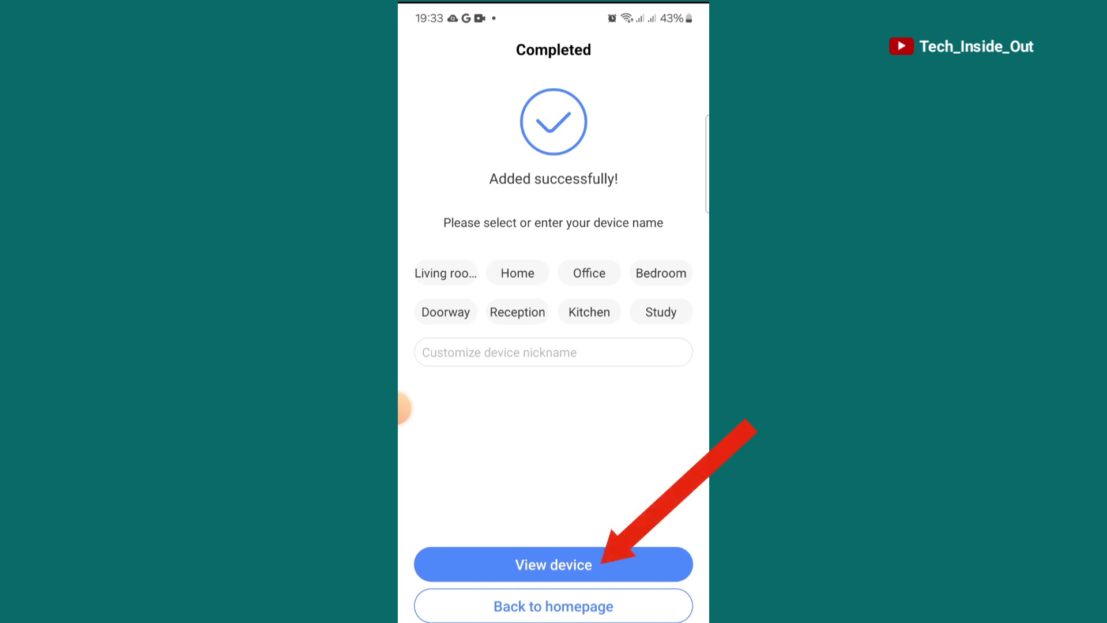
Open camera 62542620's live view and switch it to the four-pane multi-view grid
{"action": "left_click", "coordinate": [553, 564]}
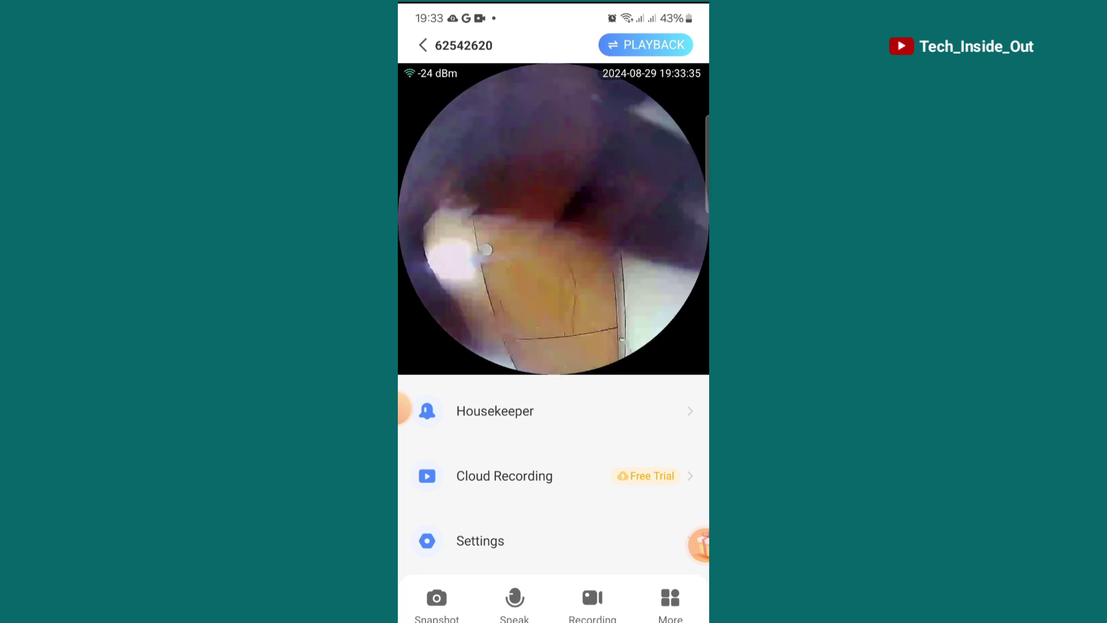
{"action": "left_click", "coordinate": [553, 358]}
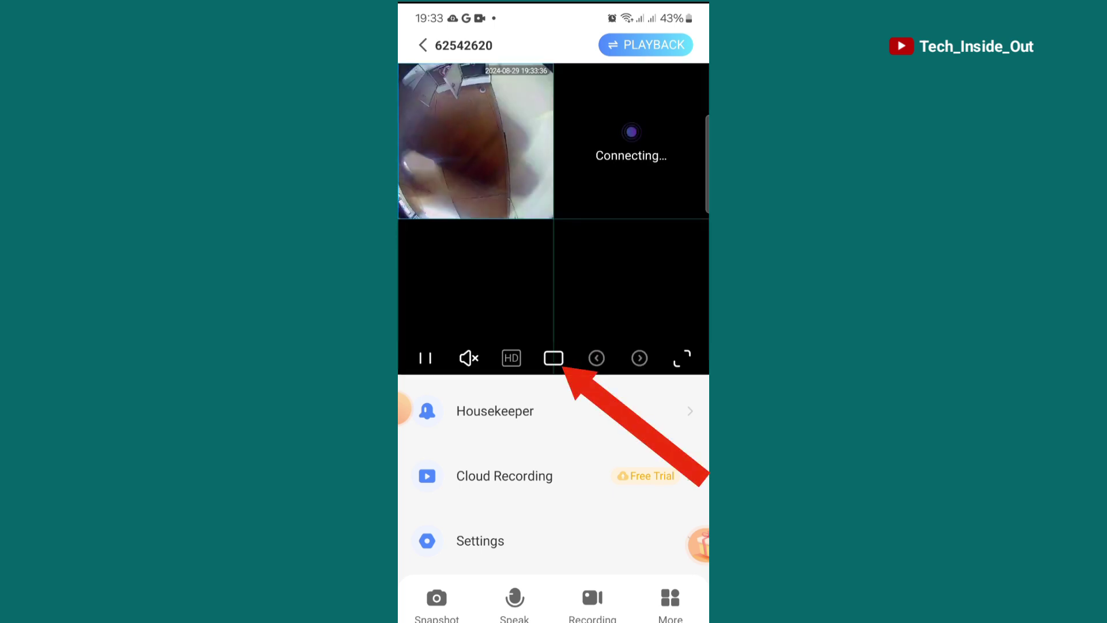